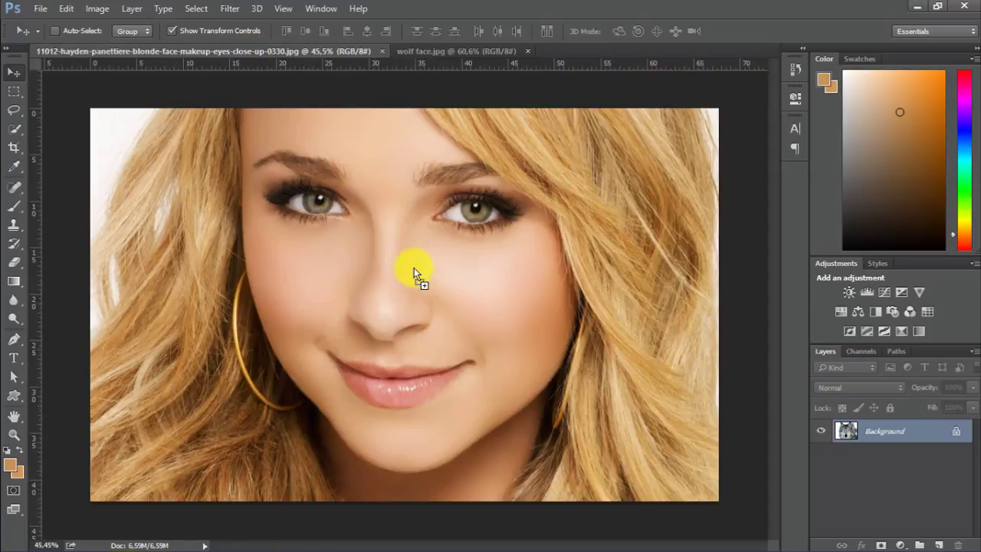
# Drag the wolf face onto the portrait and set its layer opacity to 61%
pyautogui.moveTo(475, 282); pyautogui.dragTo(440, 316)
pyautogui.click(973, 388)
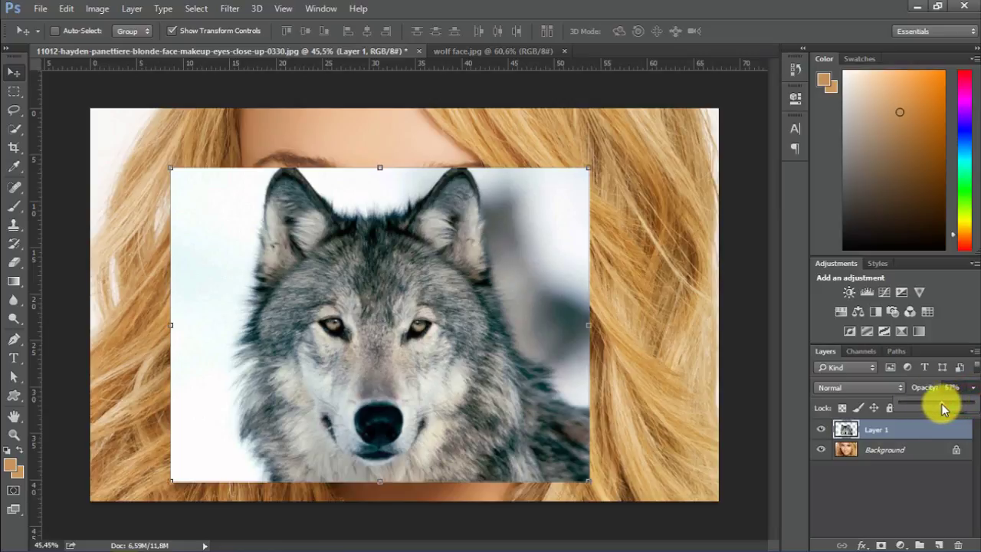
pyautogui.moveTo(942, 409); pyautogui.dragTo(942, 403)
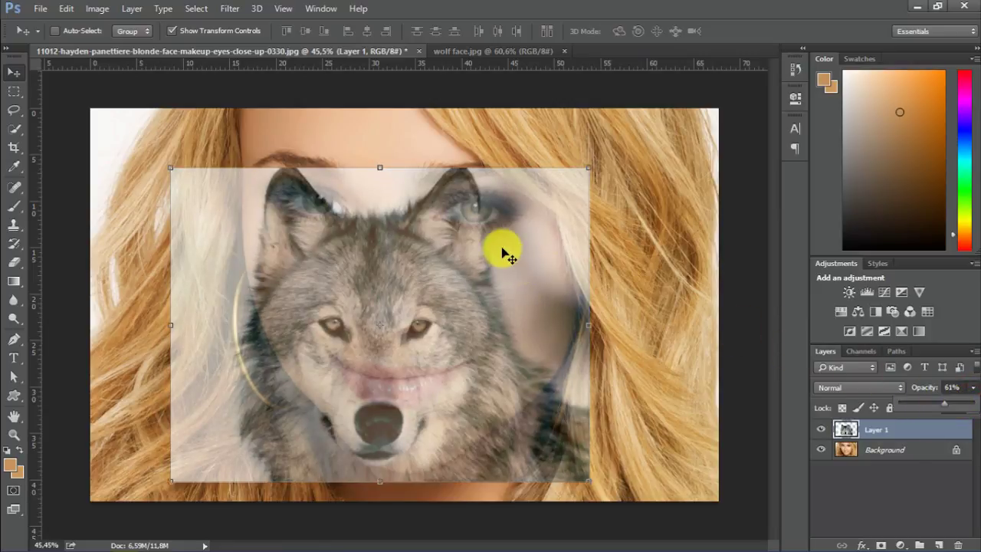
# Free Transform the wolf to about 167.6%, aligning its eyes with hers, and commit
pyautogui.moveTo(499, 278); pyautogui.dragTo(467, 286)
pyautogui.moveTo(554, 181); pyautogui.dragTo(881, 34)
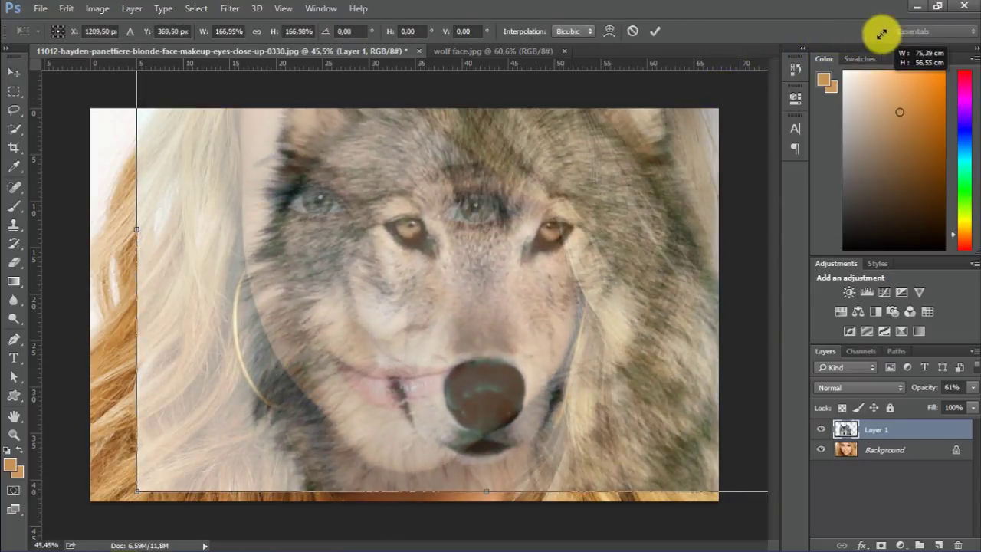
pyautogui.moveTo(648, 230); pyautogui.dragTo(575, 212)
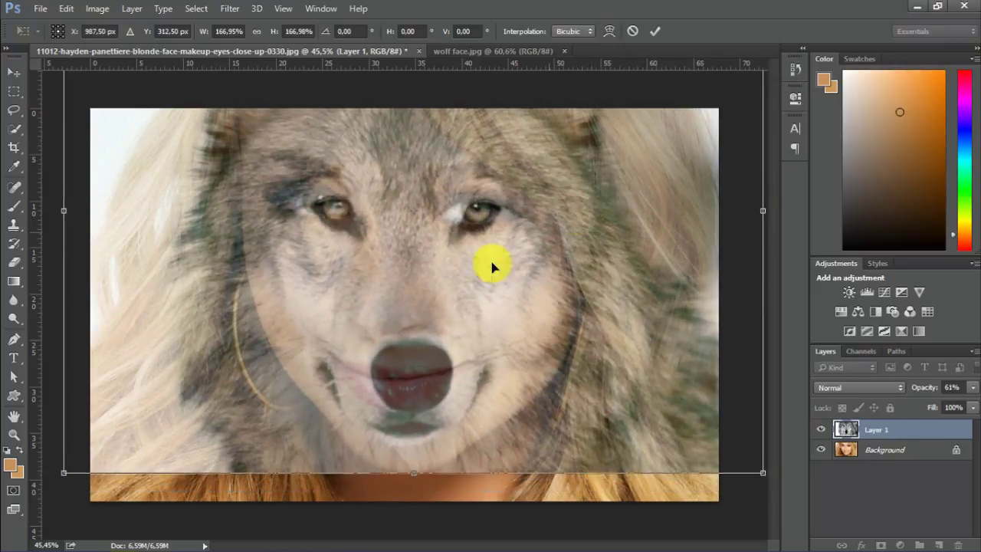
pyautogui.moveTo(59, 473)
pyautogui.mouseDown()
pyautogui.moveTo(50, 480)
pyautogui.moveTo(64, 486)
pyautogui.mouseUp()
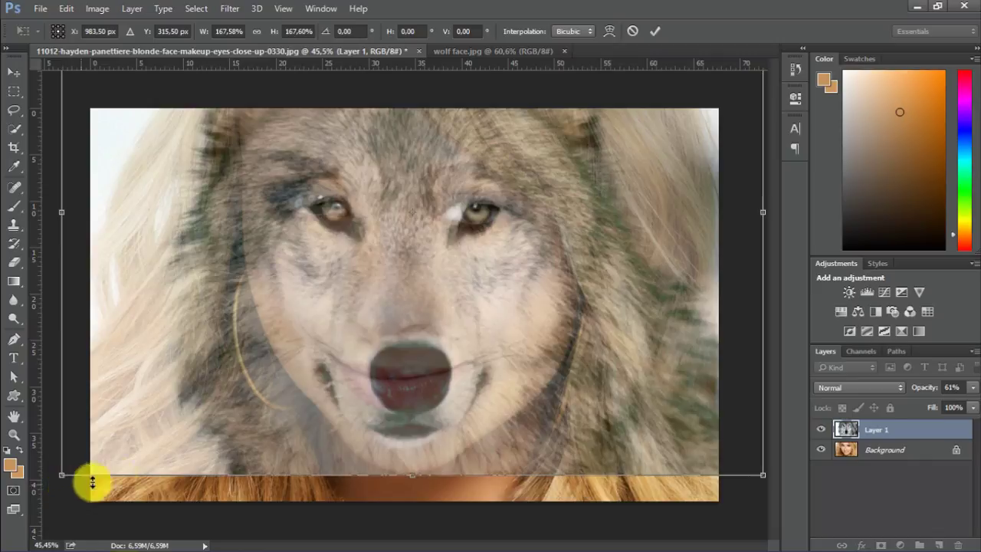
pyautogui.click(649, 33)
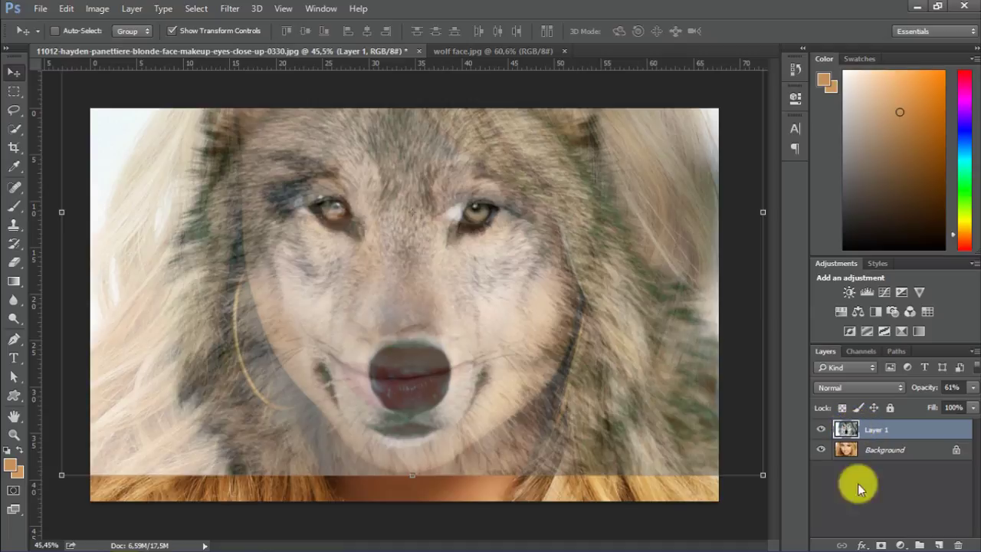
# Add a layer mask to the wolf layer and paint black over the right-side hair
pyautogui.click(884, 544)
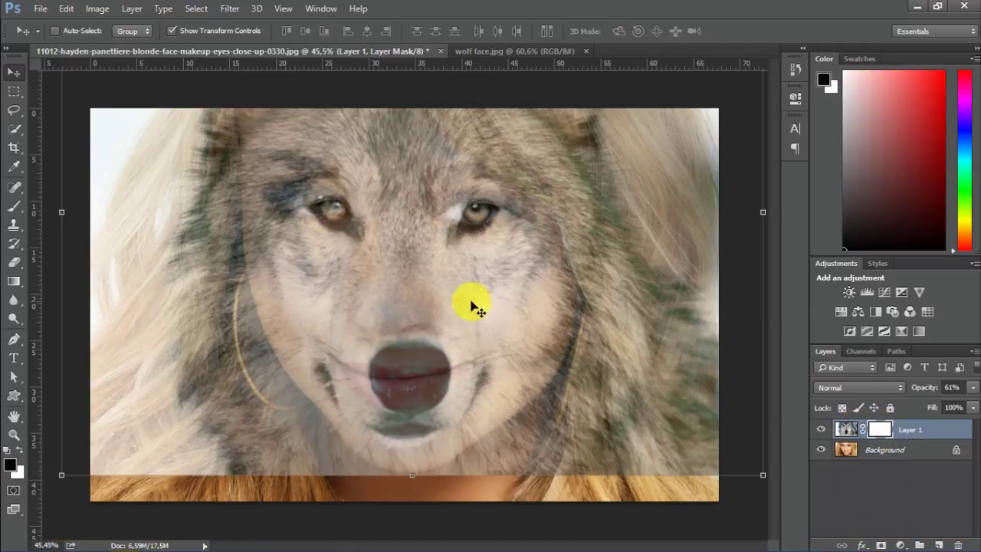
pyautogui.click(16, 209)
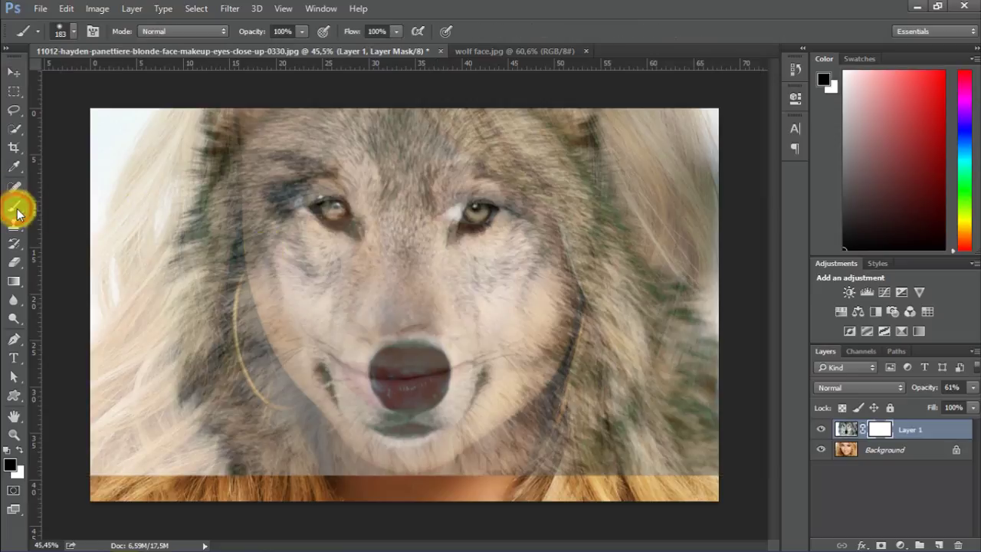
pyautogui.rightClick(591, 381)
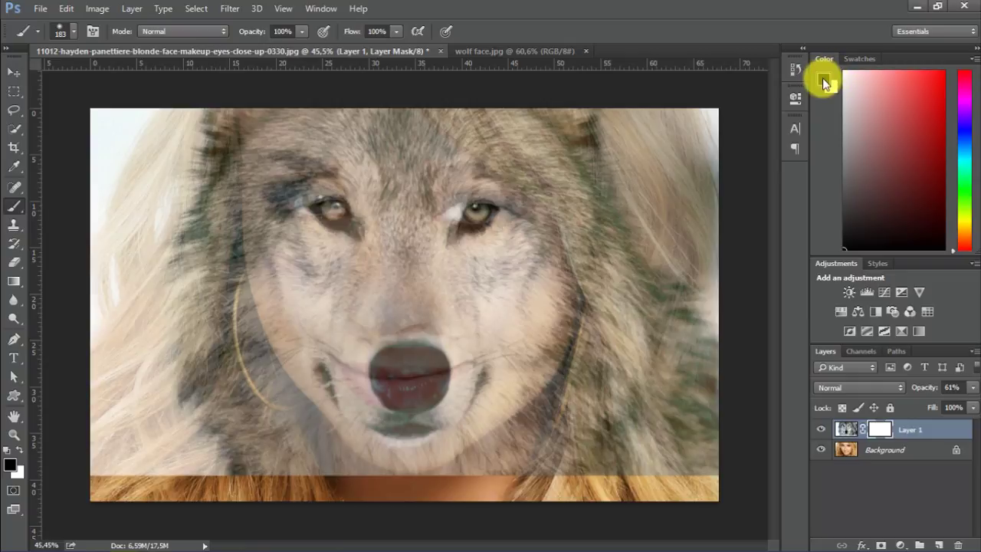
pyautogui.moveTo(595, 451)
pyautogui.mouseDown()
pyautogui.moveTo(655, 410)
pyautogui.moveTo(621, 458)
pyautogui.moveTo(666, 435)
pyautogui.moveTo(660, 462)
pyautogui.moveTo(709, 461)
pyautogui.moveTo(700, 488)
pyautogui.moveTo(722, 109)
pyautogui.moveTo(658, 398)
pyautogui.moveTo(644, 387)
pyautogui.moveTo(678, 92)
pyautogui.moveTo(626, 180)
pyautogui.moveTo(621, 249)
pyautogui.moveTo(596, 153)
pyautogui.moveTo(617, 65)
pyautogui.moveTo(578, 138)
pyautogui.moveTo(534, 98)
pyautogui.moveTo(460, 79)
pyautogui.moveTo(609, 220)
pyautogui.moveTo(591, 204)
pyautogui.moveTo(611, 248)
pyautogui.moveTo(623, 383)
pyautogui.moveTo(600, 451)
pyautogui.moveTo(616, 325)
pyautogui.moveTo(586, 408)
pyautogui.moveTo(597, 388)
pyautogui.moveTo(583, 378)
pyautogui.moveTo(531, 426)
pyautogui.moveTo(530, 446)
pyautogui.moveTo(614, 443)
pyautogui.moveTo(475, 460)
pyautogui.moveTo(553, 394)
pyautogui.moveTo(433, 482)
pyautogui.moveTo(567, 391)
pyautogui.moveTo(600, 353)
pyautogui.moveTo(611, 288)
pyautogui.moveTo(533, 147)
pyautogui.moveTo(416, 76)
pyautogui.moveTo(589, 194)
pyautogui.moveTo(622, 285)
pyautogui.moveTo(606, 312)
pyautogui.moveTo(580, 194)
pyautogui.mouseUp()
# Mask the wolf off the left hair and past the earring, brush sizes 271 then 214 px
pyautogui.click(325, 431)
pyautogui.moveTo(310, 418)
pyautogui.mouseDown()
pyautogui.moveTo(295, 440)
pyautogui.moveTo(135, 354)
pyautogui.mouseUp()
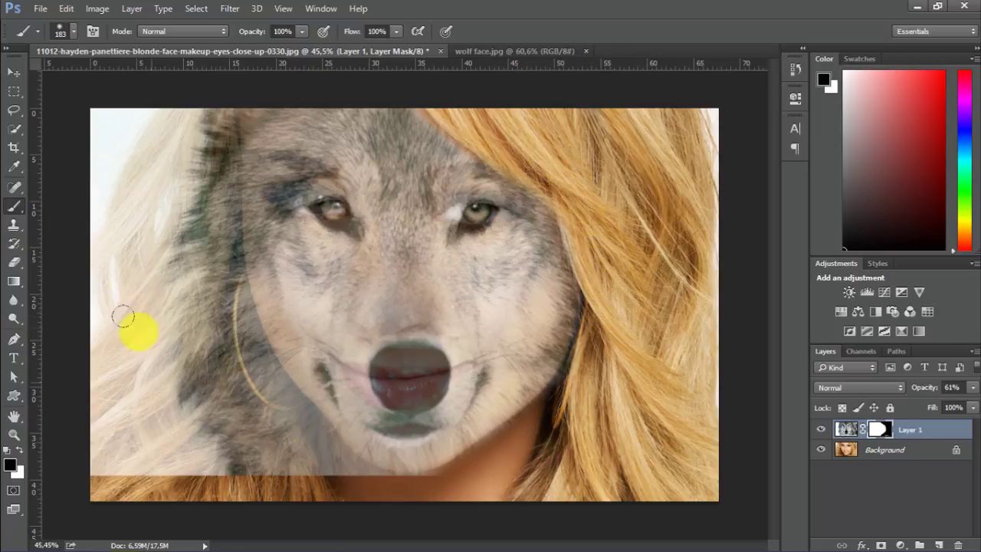
pyautogui.moveTo(153, 112)
pyautogui.mouseDown()
pyautogui.moveTo(136, 322)
pyautogui.moveTo(110, 124)
pyautogui.mouseUp()
pyautogui.moveTo(92, 236)
pyautogui.mouseDown()
pyautogui.moveTo(97, 470)
pyautogui.moveTo(95, 447)
pyautogui.moveTo(134, 433)
pyautogui.moveTo(191, 476)
pyautogui.moveTo(150, 380)
pyautogui.moveTo(120, 340)
pyautogui.moveTo(162, 388)
pyautogui.mouseUp()
pyautogui.keyDown('alt'); pyautogui.rightClick(176, 405); pyautogui.keyUp('alt')
pyautogui.moveTo(218, 435)
pyautogui.mouseDown()
pyautogui.moveTo(189, 408)
pyautogui.moveTo(170, 352)
pyautogui.moveTo(155, 162)
pyautogui.moveTo(164, 94)
pyautogui.moveTo(156, 165)
pyautogui.moveTo(168, 97)
pyautogui.moveTo(191, 245)
pyautogui.mouseUp()
pyautogui.moveTo(194, 193)
pyautogui.mouseDown()
pyautogui.moveTo(190, 234)
pyautogui.moveTo(191, 181)
pyautogui.moveTo(225, 352)
pyautogui.moveTo(324, 486)
pyautogui.moveTo(309, 479)
pyautogui.mouseUp()
pyautogui.keyDown('alt'); pyautogui.rightClick(316, 454); pyautogui.keyUp('alt')
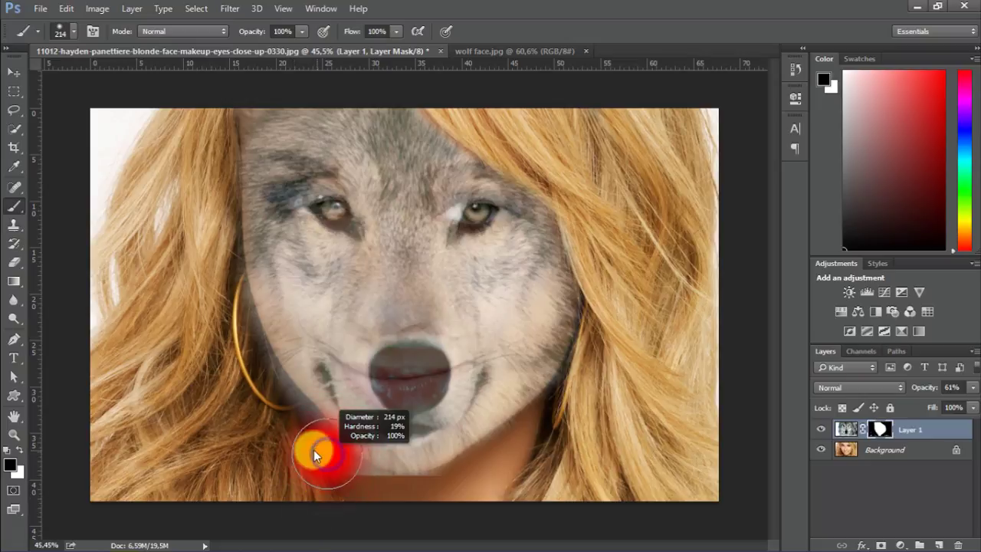
# Raise the brush hardness for a crisper edge and zoom in on the face
pyautogui.rightClick(285, 418)
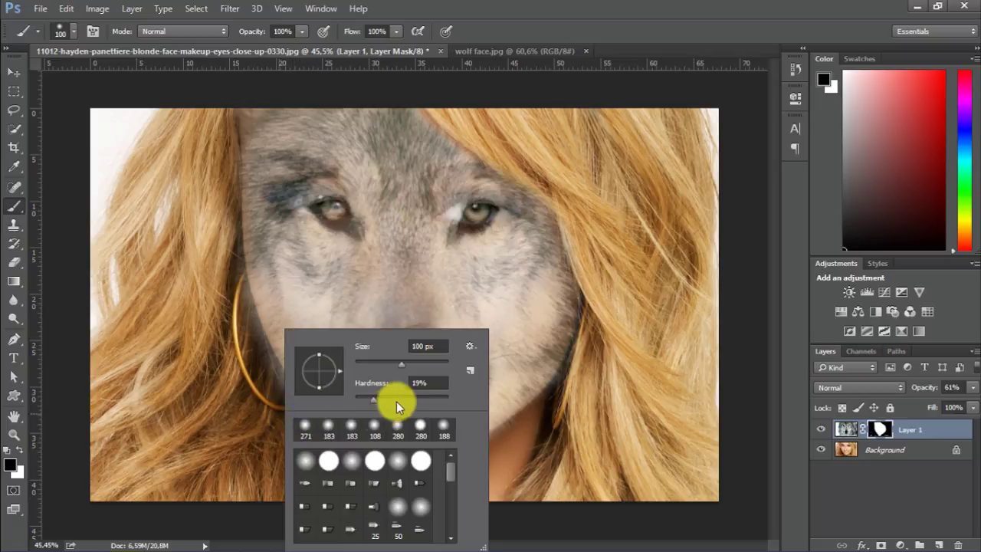
pyautogui.moveTo(413, 399); pyautogui.dragTo(422, 404)
pyautogui.press('Return')
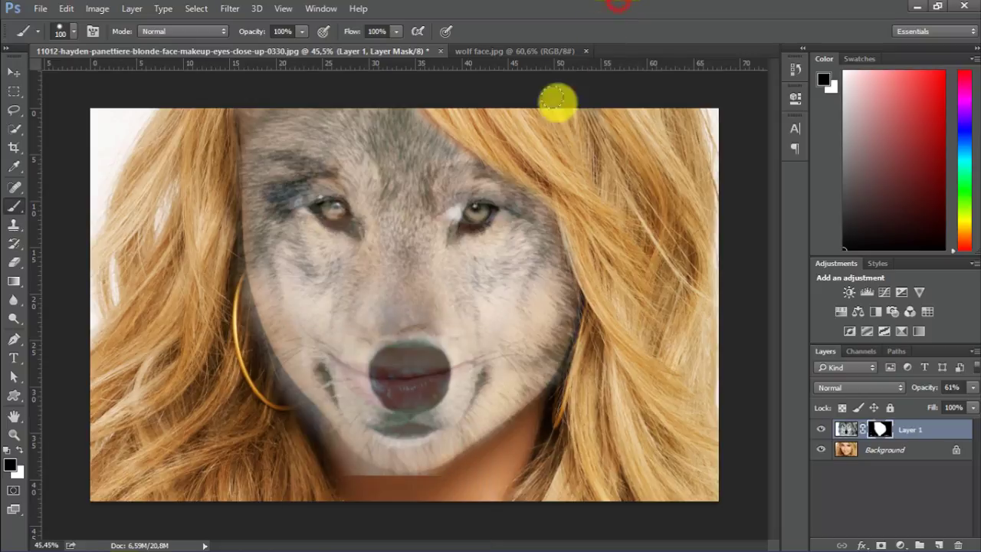
pyautogui.scroll(2, 340, 465)
pyautogui.scroll(1, 318, 479)
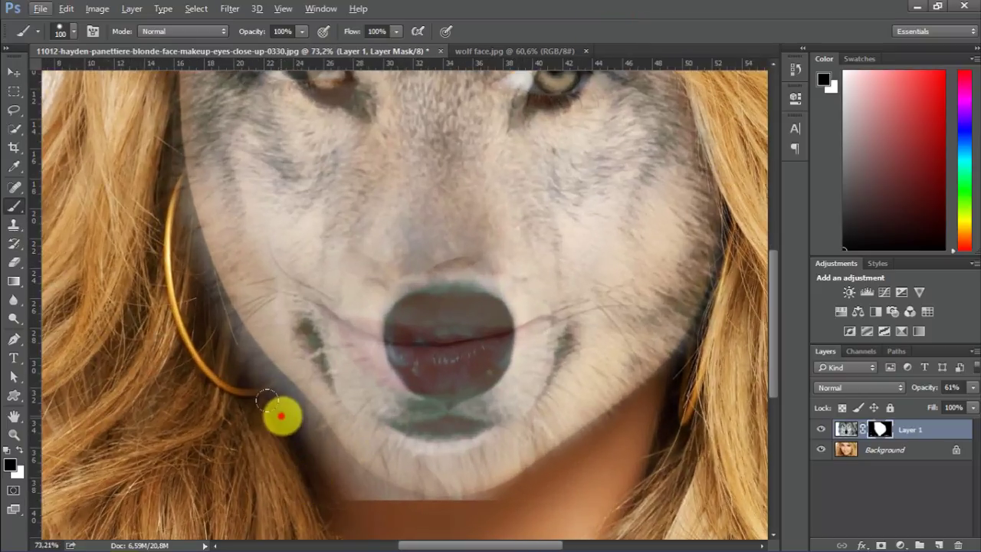
pyautogui.moveTo(203, 322)
pyautogui.mouseDown()
pyautogui.moveTo(134, 148)
pyautogui.moveTo(132, 83)
pyautogui.moveTo(143, 185)
pyautogui.moveTo(161, 236)
pyautogui.moveTo(148, 191)
pyautogui.moveTo(297, 451)
pyautogui.moveTo(347, 495)
pyautogui.moveTo(265, 395)
pyautogui.moveTo(361, 514)
pyautogui.moveTo(391, 512)
pyautogui.mouseUp()
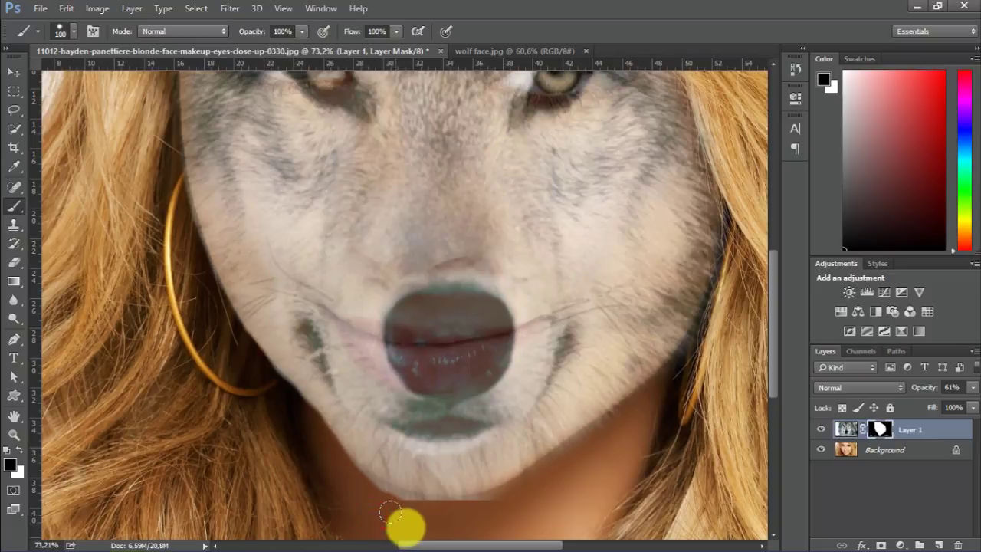
# Paint the mask along the chin, right jaw and forehead hairline to trim the wolf
pyautogui.moveTo(332, 476)
pyautogui.mouseDown()
pyautogui.moveTo(388, 512)
pyautogui.moveTo(533, 483)
pyautogui.moveTo(523, 475)
pyautogui.moveTo(595, 425)
pyautogui.moveTo(545, 460)
pyautogui.moveTo(610, 431)
pyautogui.moveTo(668, 377)
pyautogui.moveTo(708, 313)
pyautogui.moveTo(669, 373)
pyautogui.moveTo(699, 318)
pyautogui.moveTo(664, 366)
pyautogui.moveTo(704, 321)
pyautogui.moveTo(688, 387)
pyautogui.moveTo(674, 391)
pyautogui.moveTo(694, 311)
pyautogui.moveTo(679, 276)
pyautogui.mouseUp()
pyautogui.press('space')
pyautogui.moveTo(679, 276)
pyautogui.mouseDown()
pyautogui.moveTo(633, 377)
pyautogui.moveTo(633, 408)
pyautogui.mouseUp()
pyautogui.moveTo(508, 212); pyautogui.dragTo(521, 306)
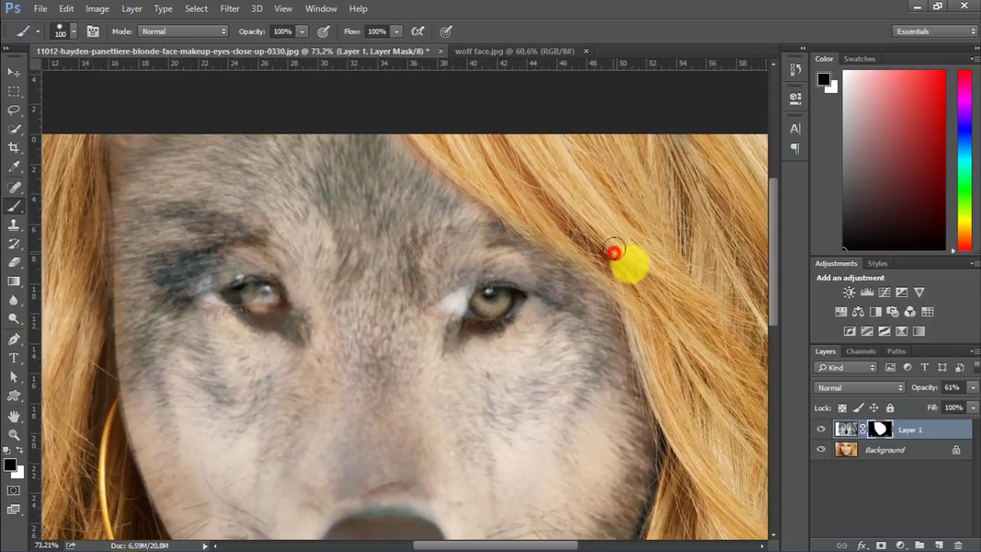
pyautogui.moveTo(86, 165)
pyautogui.mouseDown()
pyautogui.moveTo(79, 333)
pyautogui.moveTo(80, 170)
pyautogui.mouseUp()
pyautogui.scroll(-3, 386, 298)
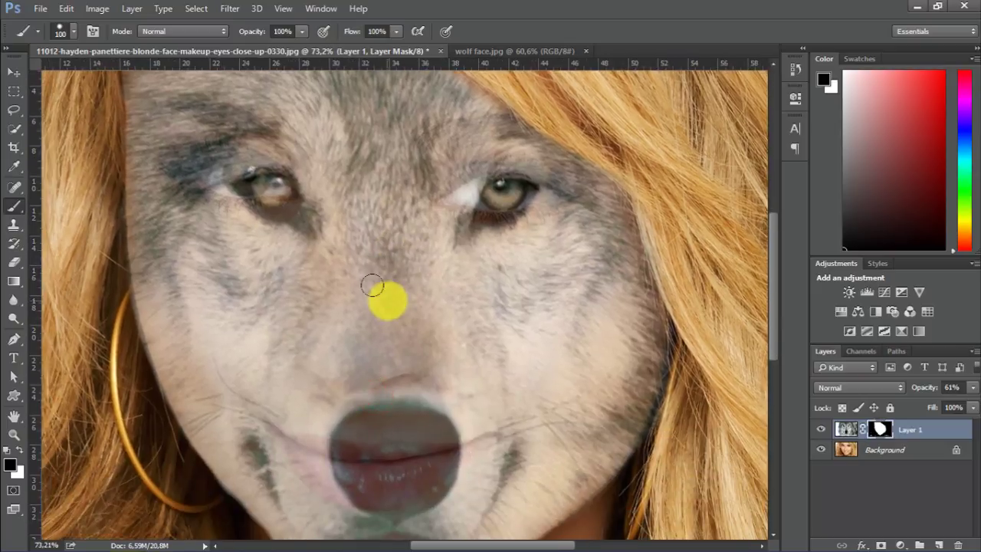
pyautogui.scroll(-2, 406, 313)
pyautogui.scroll(2, 390, 324)
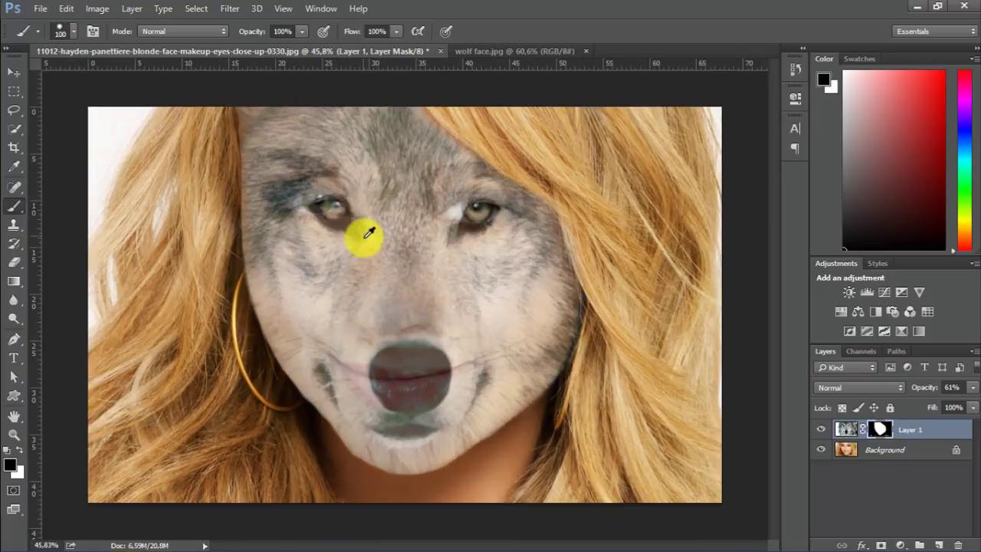
# Resize the brush to 161 px and lower its hardness for a softer edge
pyautogui.keyDown('alt'); pyautogui.rightClick(280, 199); pyautogui.keyUp('alt')
pyautogui.rightClick(291, 201)
pyautogui.moveTo(409, 269); pyautogui.dragTo(369, 269)
pyautogui.press('Return')
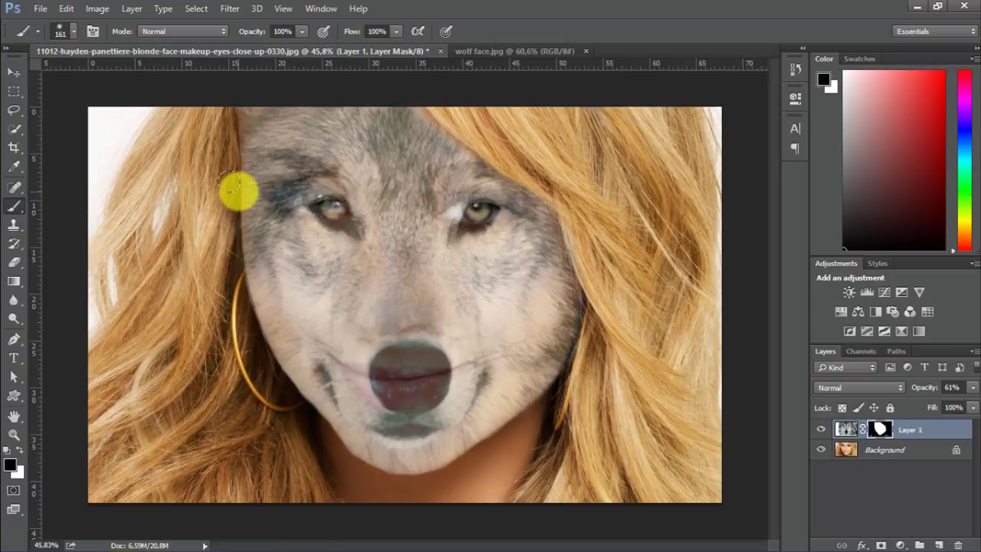
# Reveal her left brow, cheek and eye on the mask, then make the wolf fully opaque
pyautogui.moveTo(271, 171)
pyautogui.mouseDown()
pyautogui.moveTo(331, 177)
pyautogui.moveTo(279, 169)
pyautogui.moveTo(341, 208)
pyautogui.moveTo(320, 220)
pyautogui.moveTo(274, 206)
pyautogui.moveTo(328, 199)
pyautogui.mouseUp()
pyautogui.moveTo(314, 237)
pyautogui.mouseDown()
pyautogui.moveTo(246, 230)
pyautogui.moveTo(242, 218)
pyautogui.moveTo(271, 202)
pyautogui.moveTo(225, 219)
pyautogui.moveTo(230, 210)
pyautogui.moveTo(215, 265)
pyautogui.moveTo(262, 235)
pyautogui.moveTo(238, 270)
pyautogui.moveTo(335, 227)
pyautogui.moveTo(287, 287)
pyautogui.moveTo(255, 302)
pyautogui.moveTo(313, 268)
pyautogui.moveTo(322, 253)
pyautogui.moveTo(288, 269)
pyautogui.moveTo(324, 239)
pyautogui.moveTo(256, 292)
pyautogui.moveTo(246, 314)
pyautogui.moveTo(246, 344)
pyautogui.moveTo(256, 317)
pyautogui.moveTo(250, 350)
pyautogui.moveTo(246, 315)
pyautogui.moveTo(254, 362)
pyautogui.moveTo(248, 344)
pyautogui.moveTo(269, 306)
pyautogui.moveTo(325, 260)
pyautogui.moveTo(331, 239)
pyautogui.moveTo(303, 274)
pyautogui.mouseUp()
pyautogui.moveTo(335, 231)
pyautogui.mouseDown()
pyautogui.moveTo(278, 169)
pyautogui.moveTo(298, 167)
pyautogui.moveTo(320, 184)
pyautogui.moveTo(315, 239)
pyautogui.mouseUp()
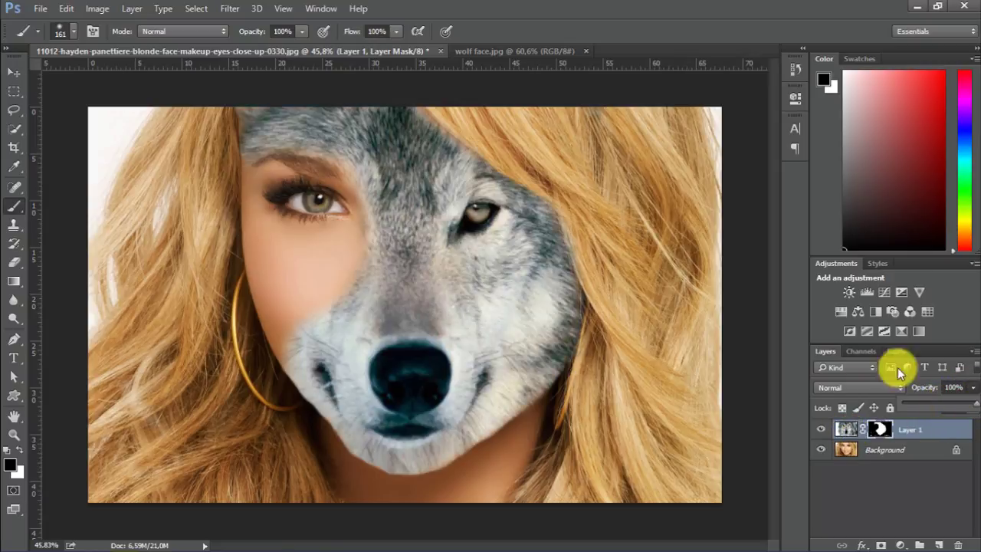
pyautogui.click(941, 493)
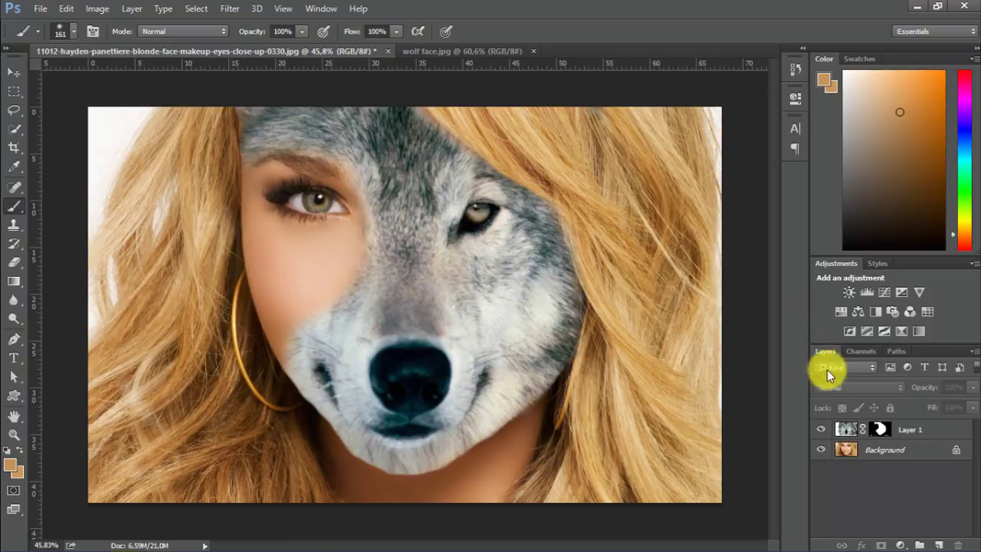
# Add a Photo Filter adjustment layer above the wolf and switch it to a custom colour
pyautogui.click(841, 435)
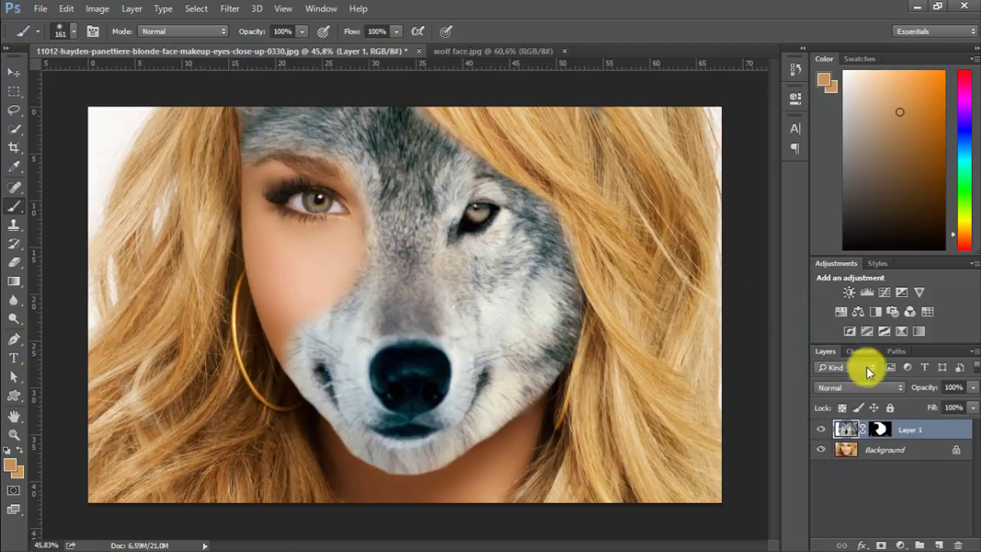
pyautogui.click(893, 312)
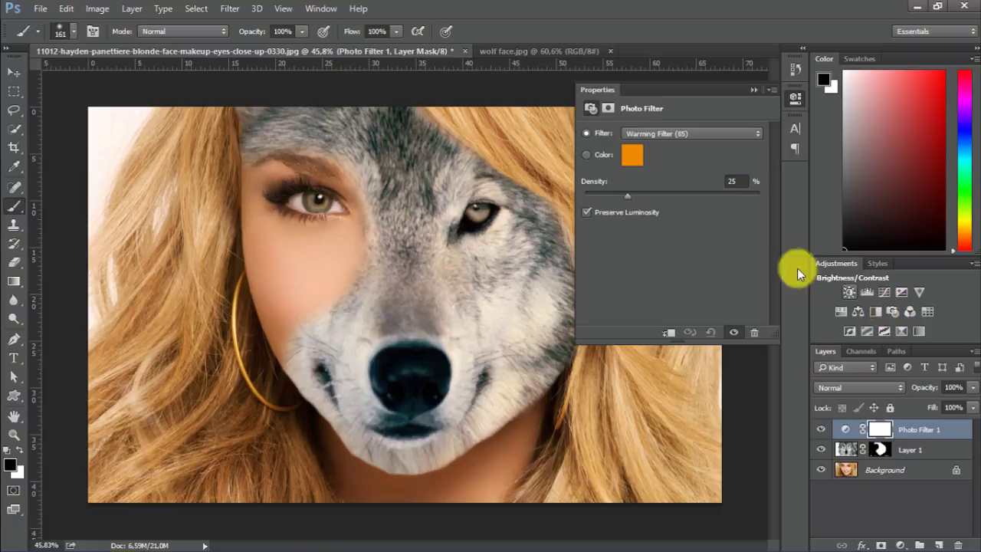
pyautogui.click(586, 156)
pyautogui.click(632, 161)
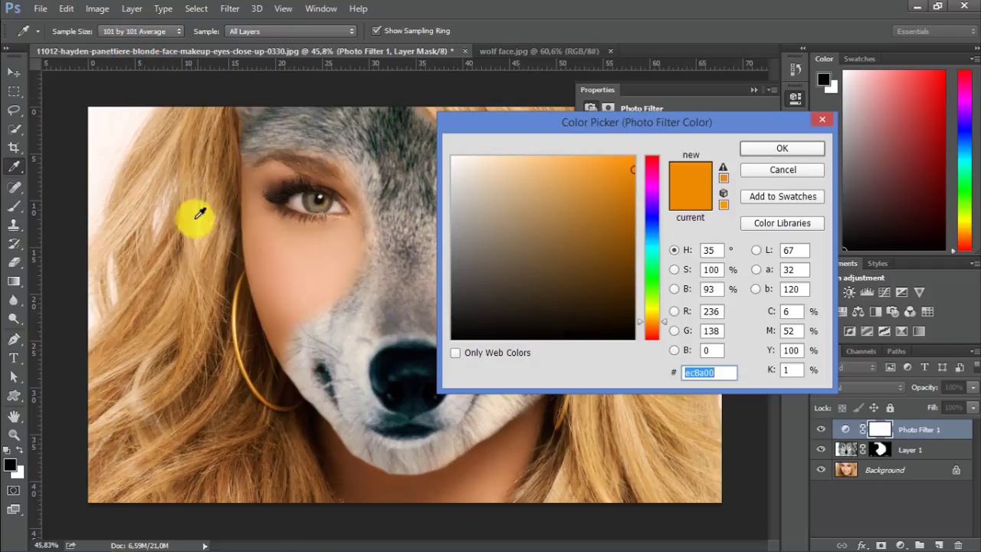
# Set the eyedropper sample size to 101 by 101 Average and select the Background layer
pyautogui.click(164, 31)
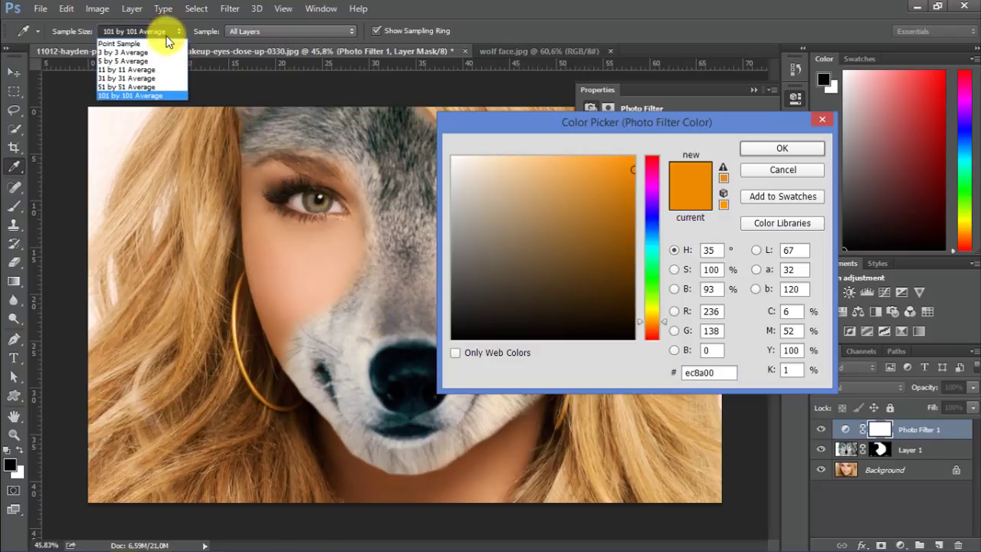
pyautogui.click(120, 95)
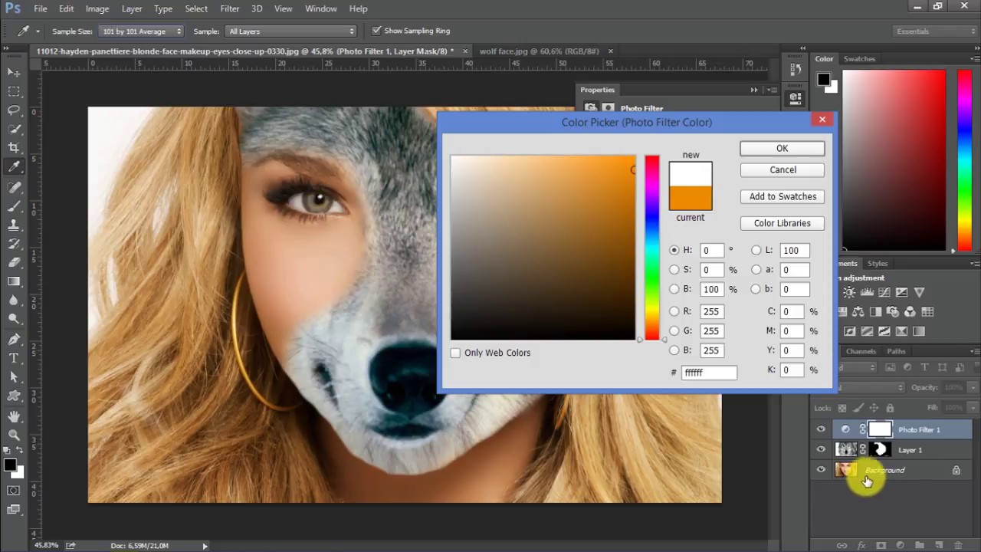
pyautogui.keyDown('alt'); pyautogui.click(765, 173); pyautogui.keyUp('alt')
pyautogui.click(762, 166)
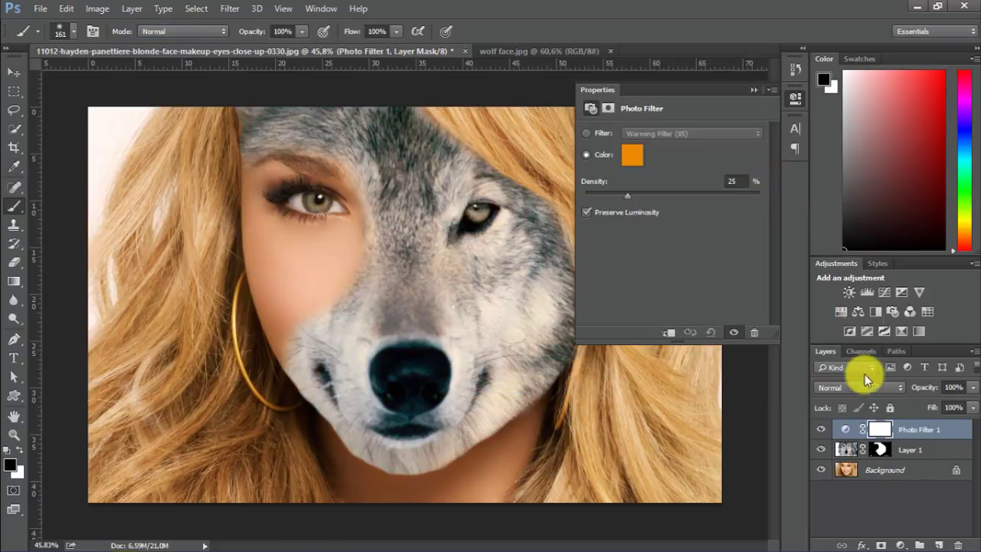
pyautogui.click(846, 474)
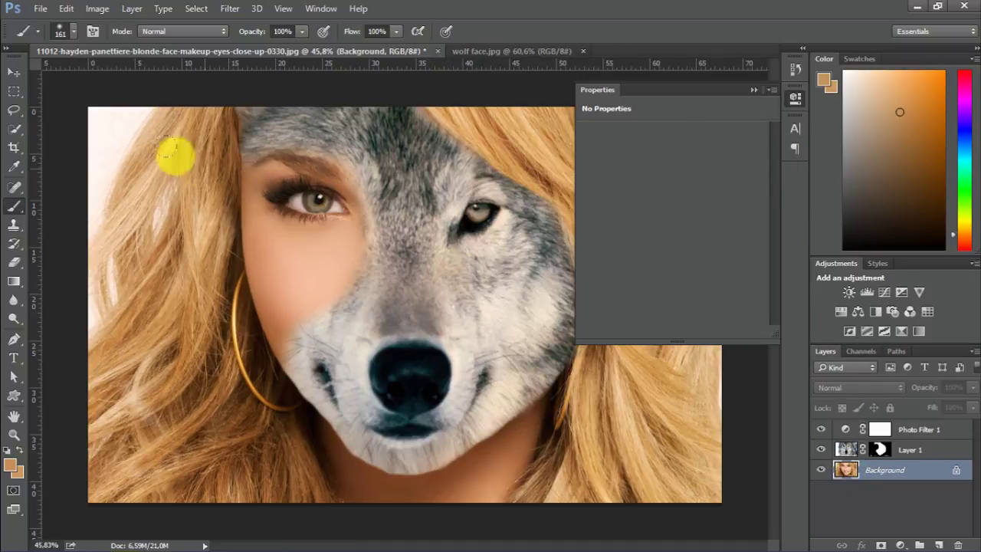
# Eyedropper the hair's brown tone and copy its hex code ae7e4e
pyautogui.click(14, 165)
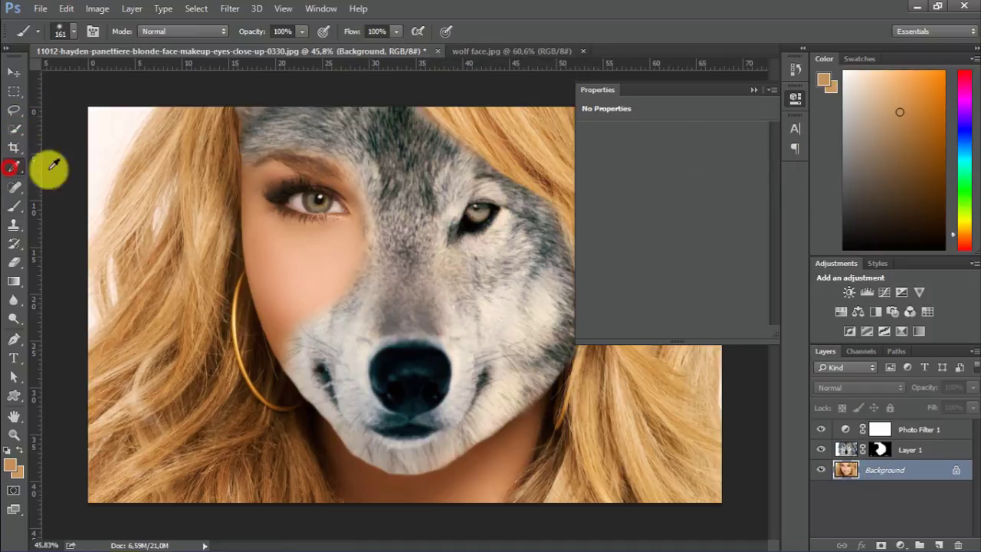
pyautogui.click(228, 196)
pyautogui.moveTo(228, 196); pyautogui.dragTo(212, 204)
pyautogui.click(821, 78)
pyautogui.doubleClick(724, 373)
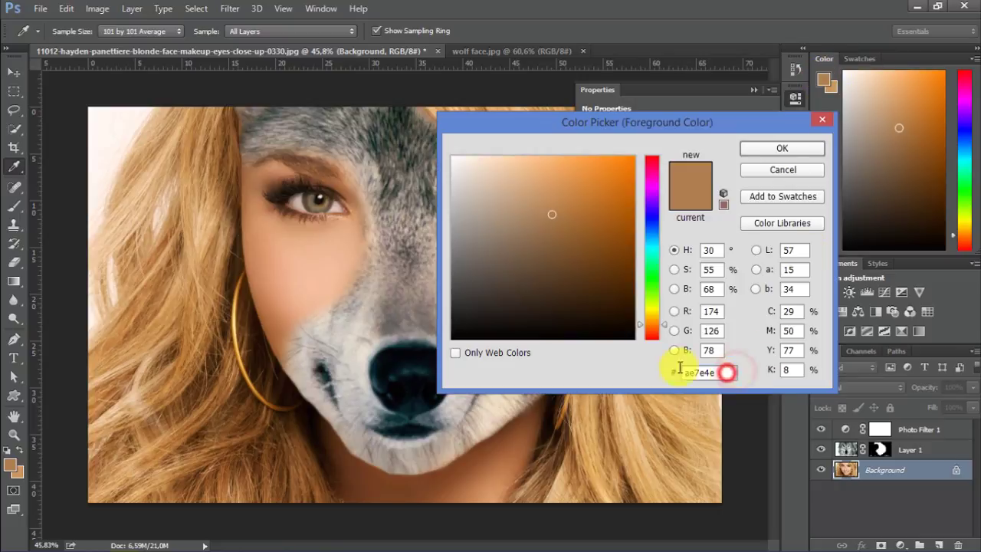
pyautogui.click(766, 176)
# Replace the Photo Filter colour ff9d12 with ae7e4e
pyautogui.click(873, 431)
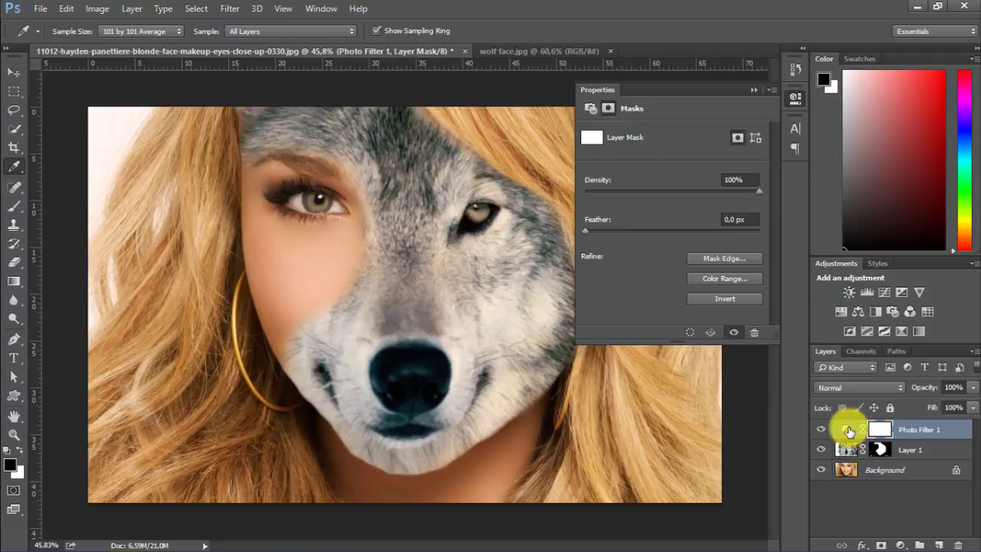
pyautogui.click(847, 431)
pyautogui.click(611, 159)
pyautogui.doubleClick(717, 372)
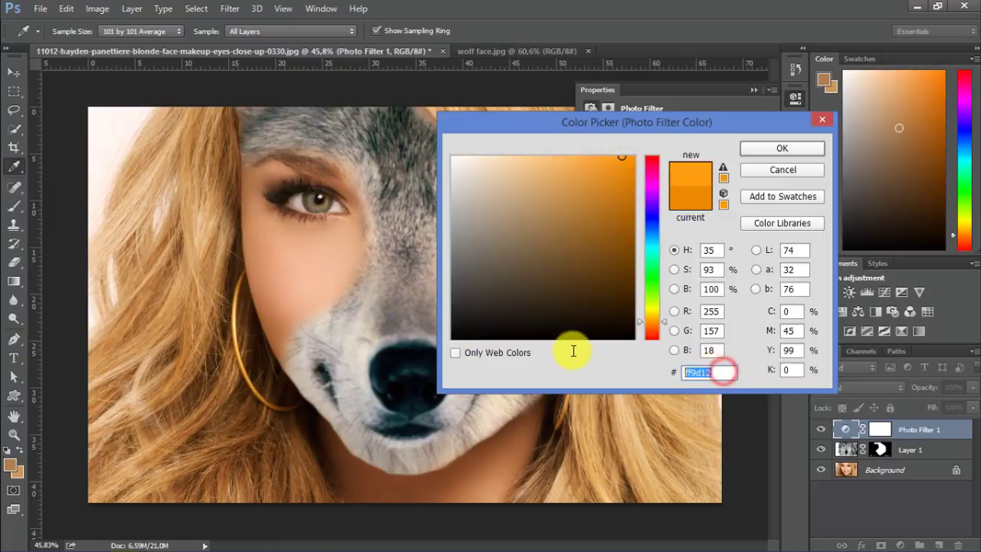
pyautogui.press('BackSpace')
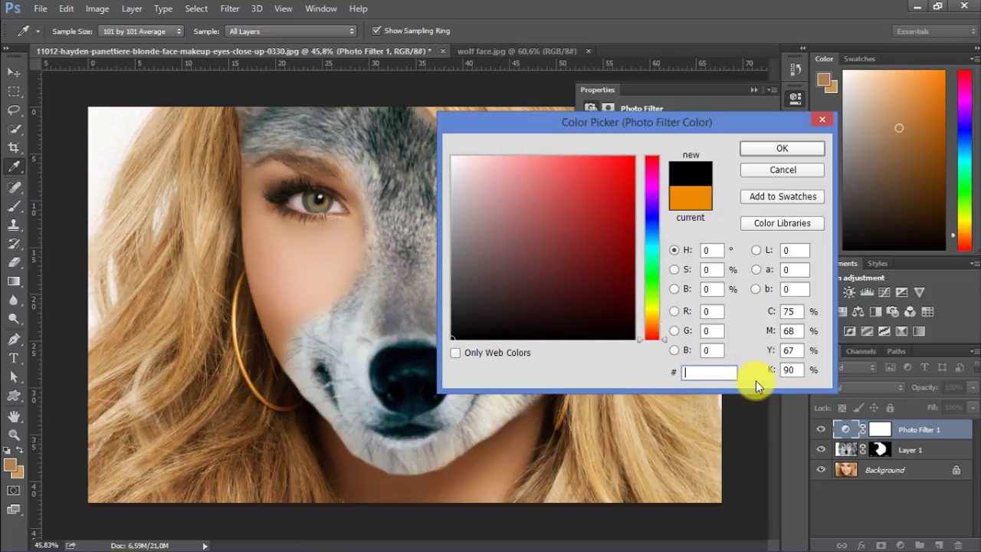
pyautogui.write('ae7e4e')
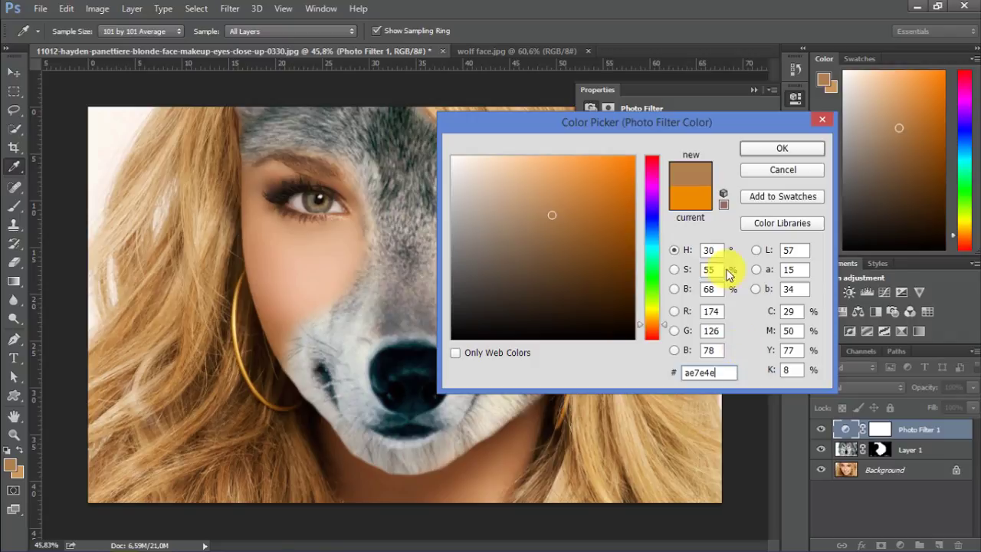
pyautogui.click(765, 150)
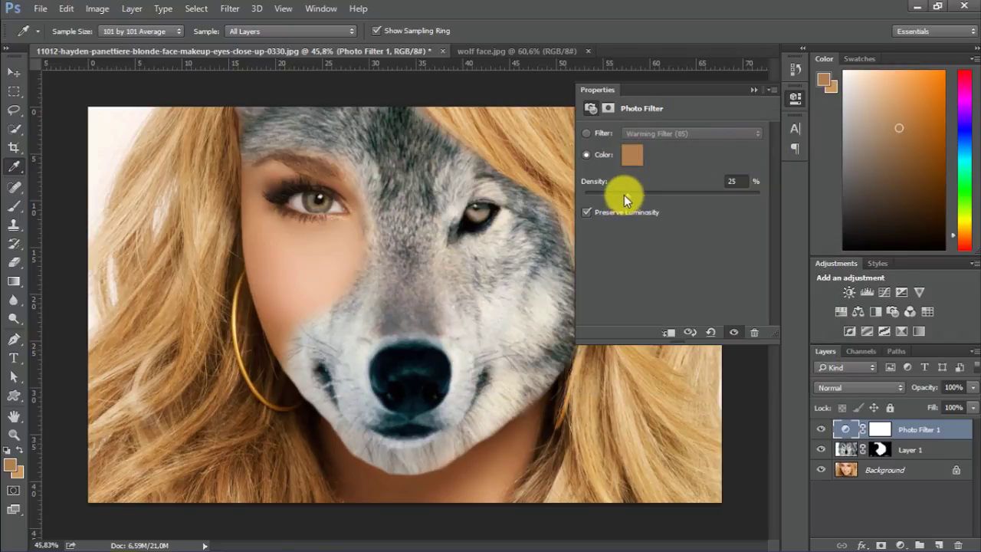
# Set Photo Filter 1 density to 100% and clip it to the wolf layer
pyautogui.moveTo(626, 196); pyautogui.dragTo(668, 195)
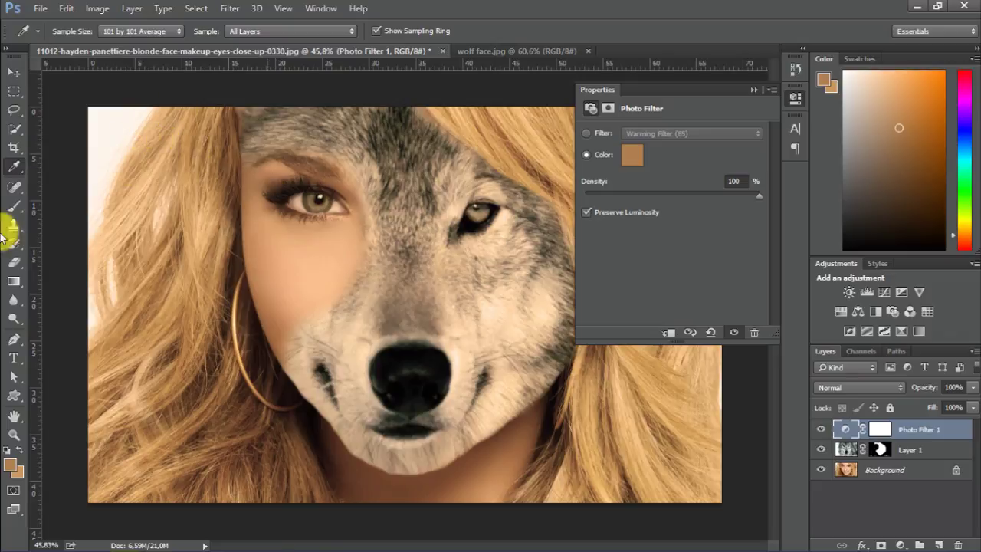
pyautogui.click(909, 431)
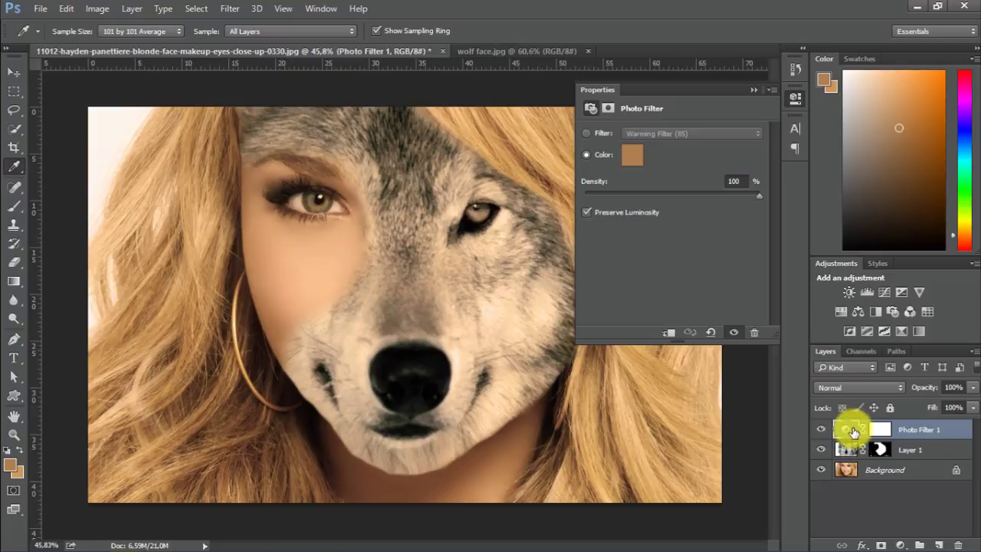
pyautogui.rightClick(910, 432)
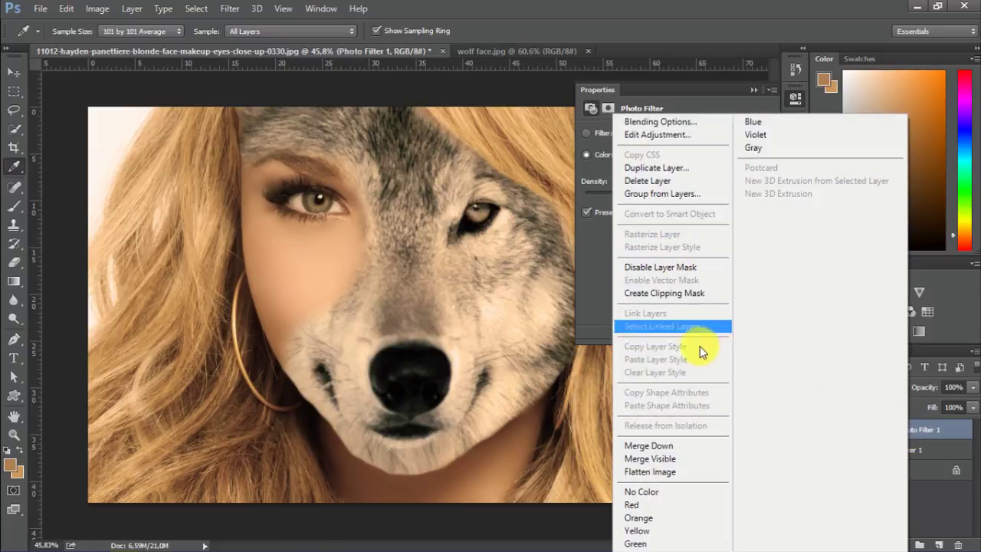
pyautogui.click(676, 296)
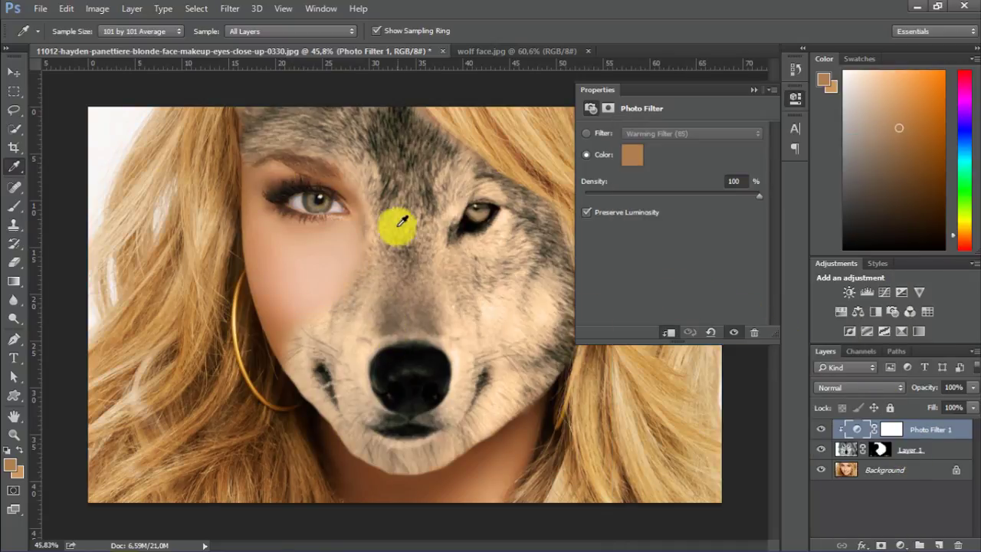
pyautogui.click(753, 90)
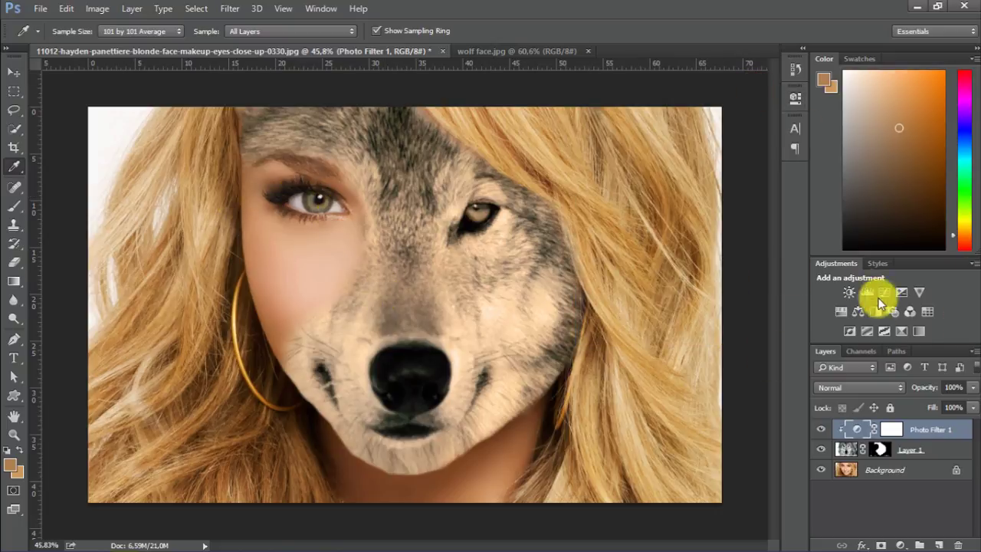
# Add a Color Lookup layer using Crisp_Winter.look as its 3DLUT file
pyautogui.click(931, 312)
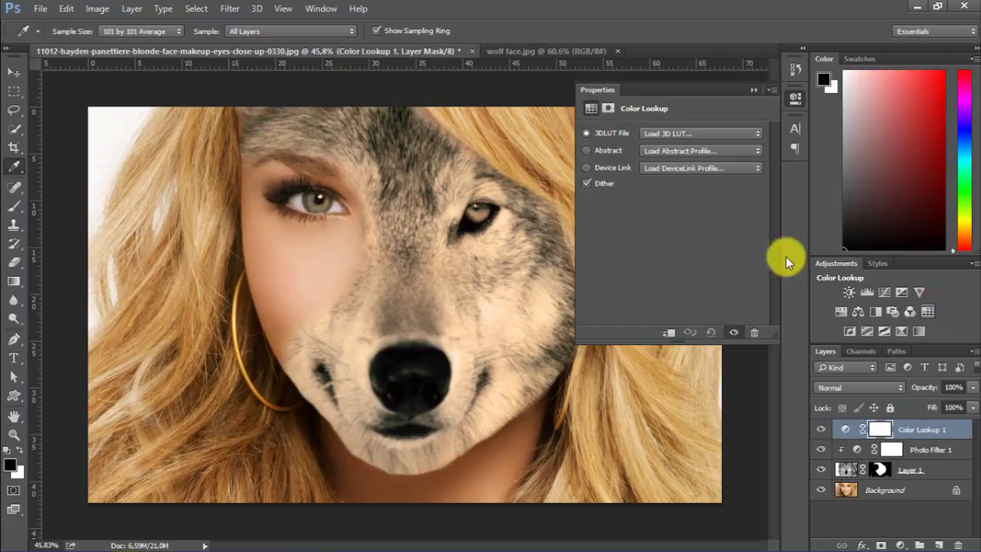
pyautogui.click(683, 134)
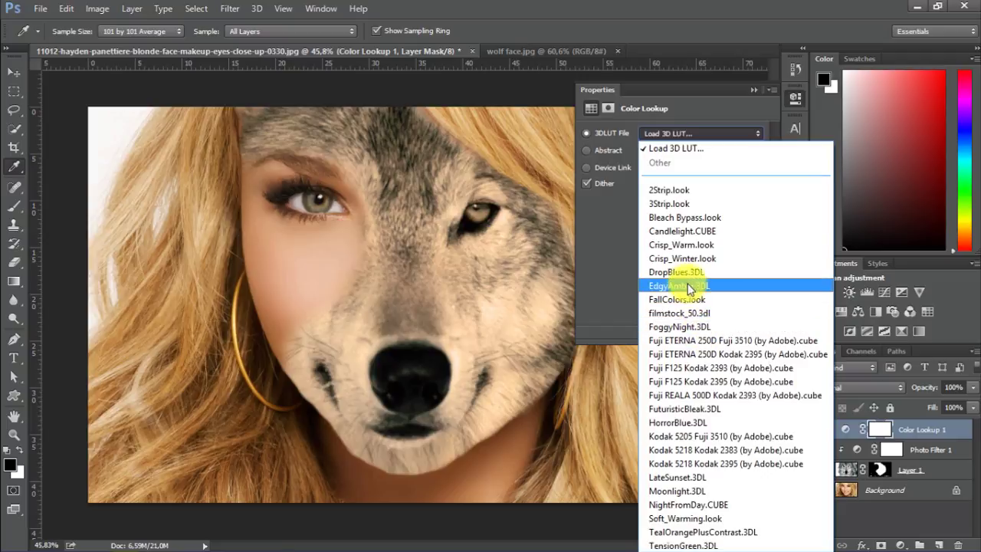
pyautogui.click(685, 260)
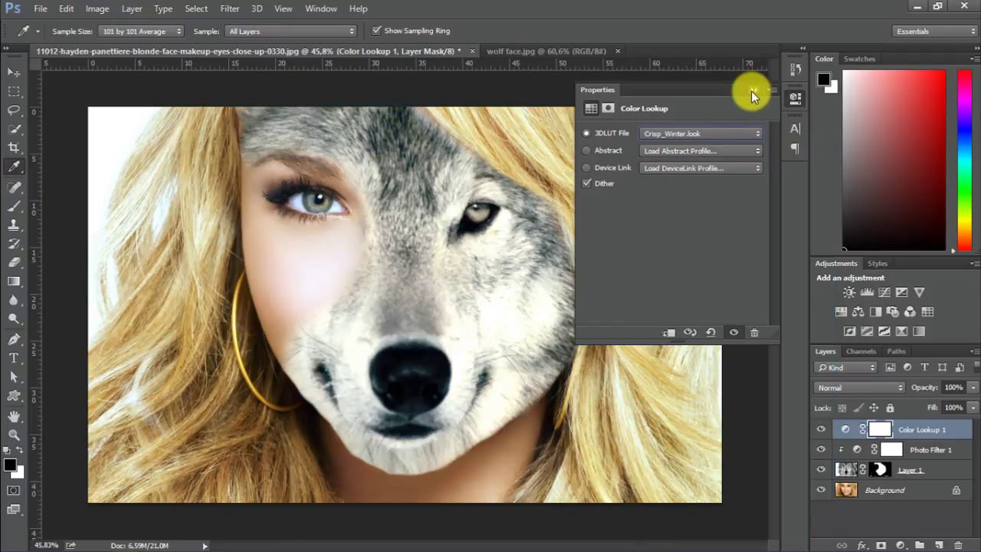
pyautogui.click(752, 90)
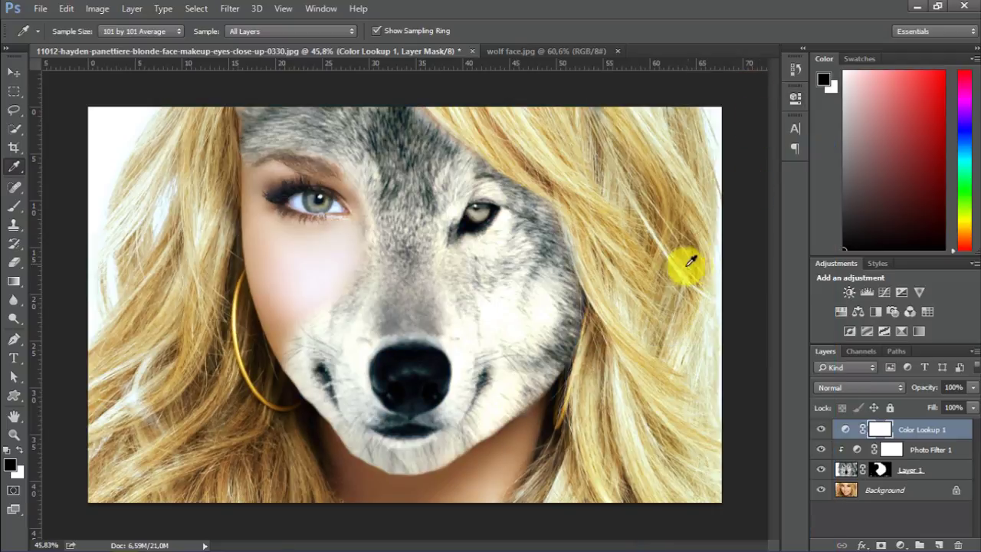